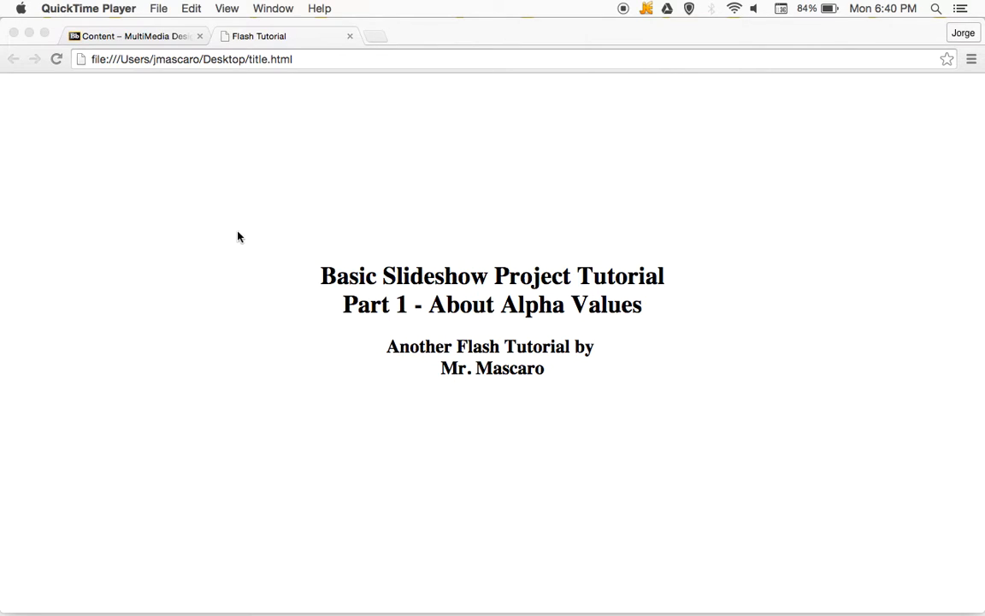
Open the Cycle 7 - Alpha Values & the Basic Slide Show folder and watch the BasicSlideshowDemo.swf demo
left_click(149, 38)
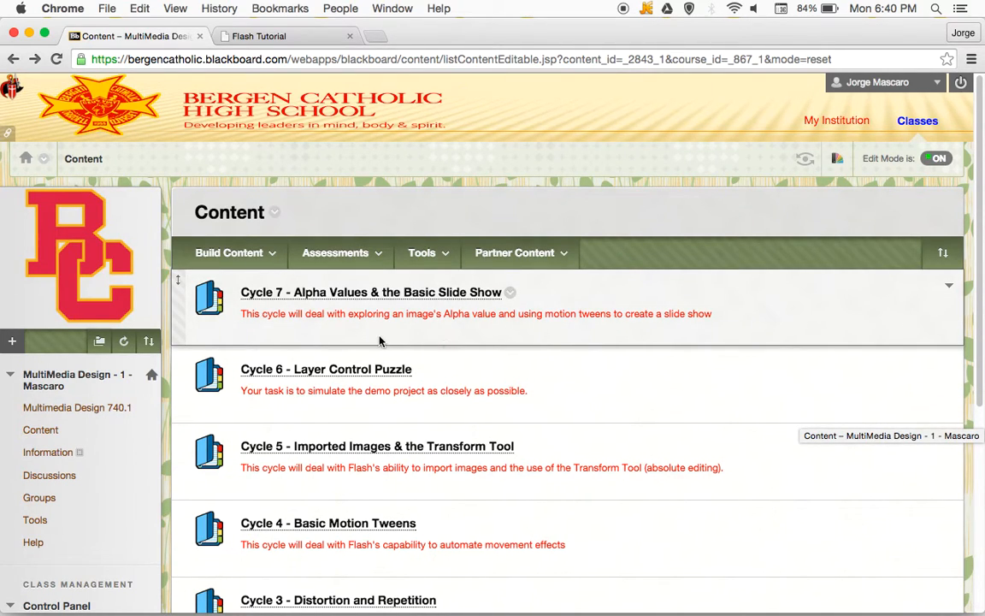
left_click(340, 295)
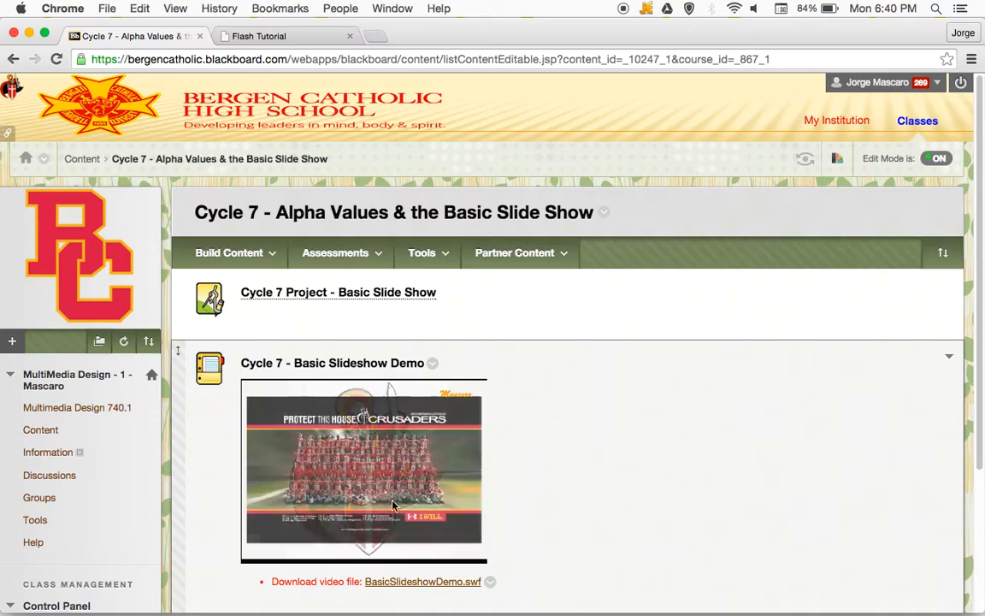
left_click(423, 582)
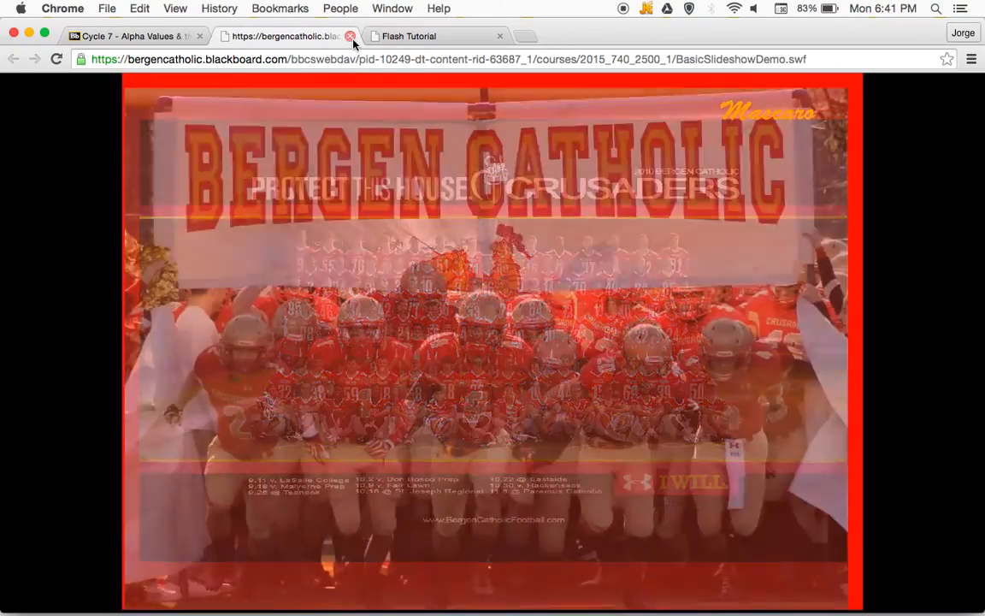
left_click(349, 37)
left_click(422, 253)
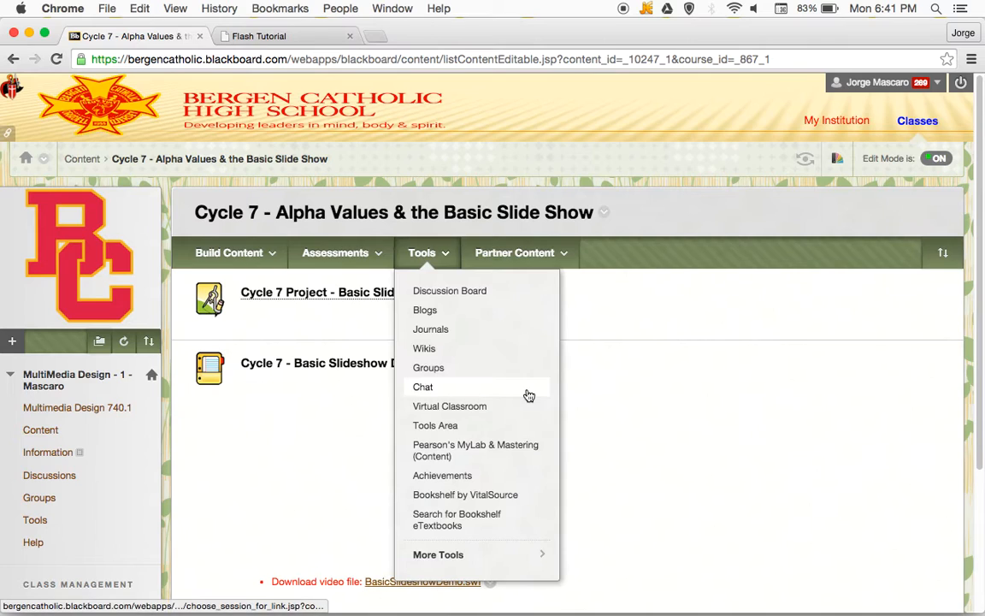
Switch to Flash and place Crusader.jpg from the library on the stage
mouse_move(783, 599)
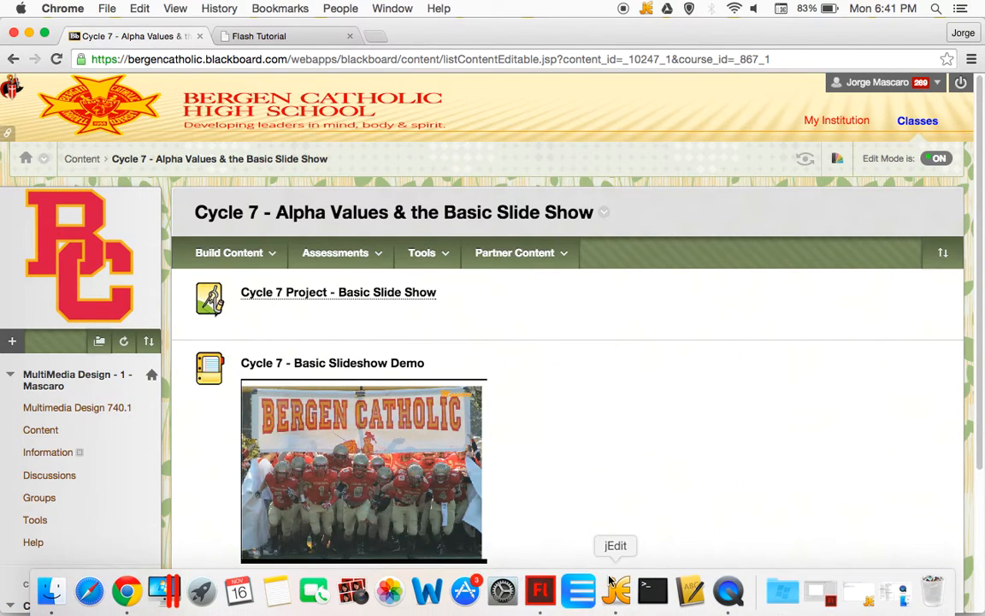
left_click(543, 592)
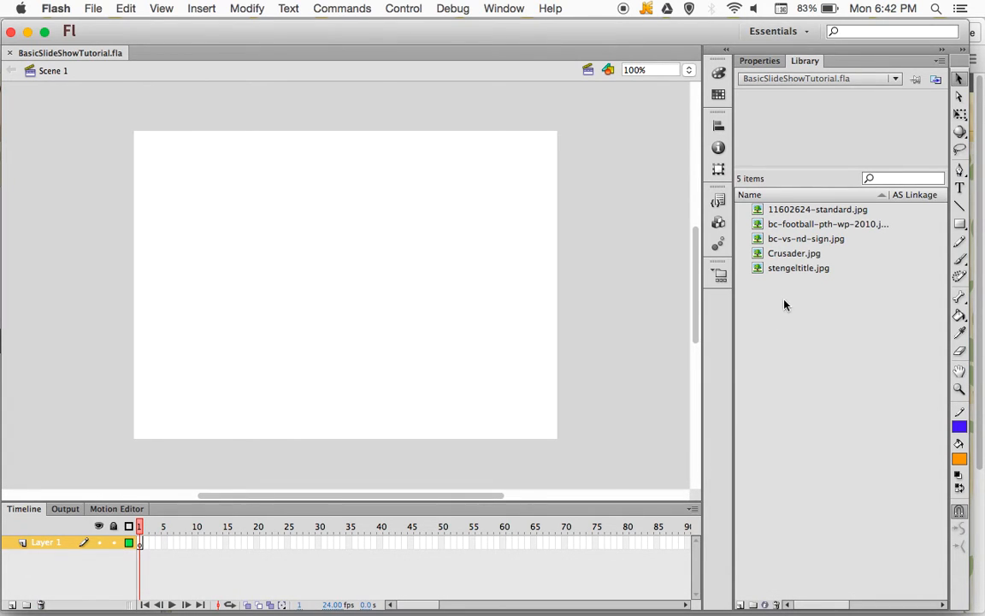
left_click(796, 254)
left_click_drag(841, 146, 364, 298)
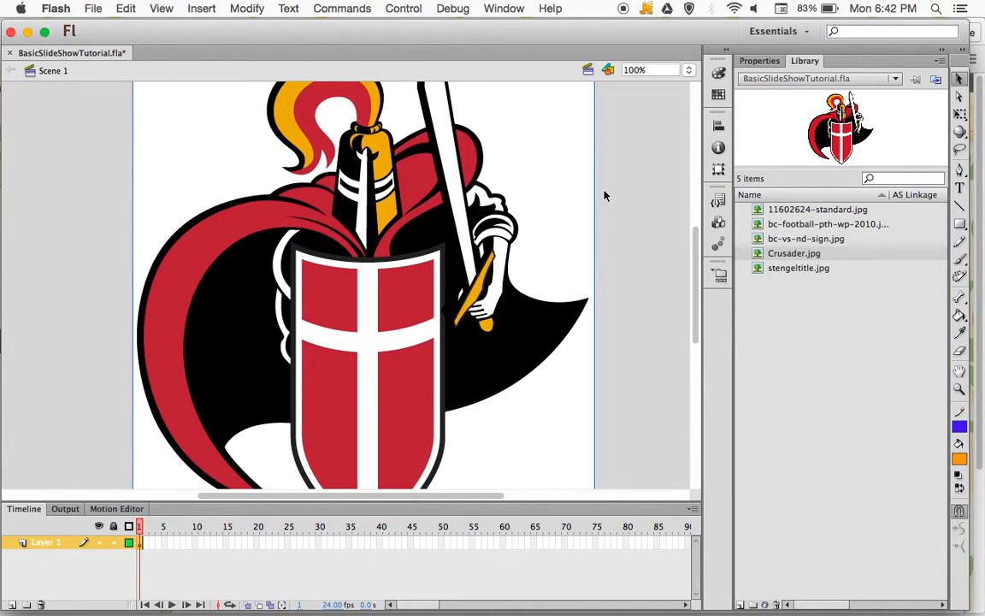
Scale the Crusader image down to about 326 by 367 px and center it within the stage
left_click(671, 69)
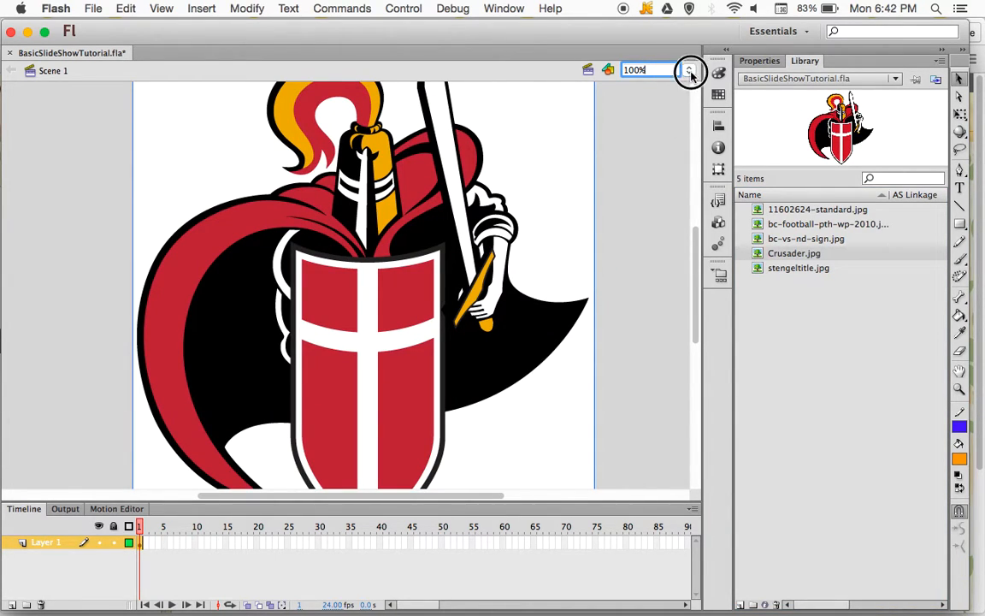
left_click(690, 71)
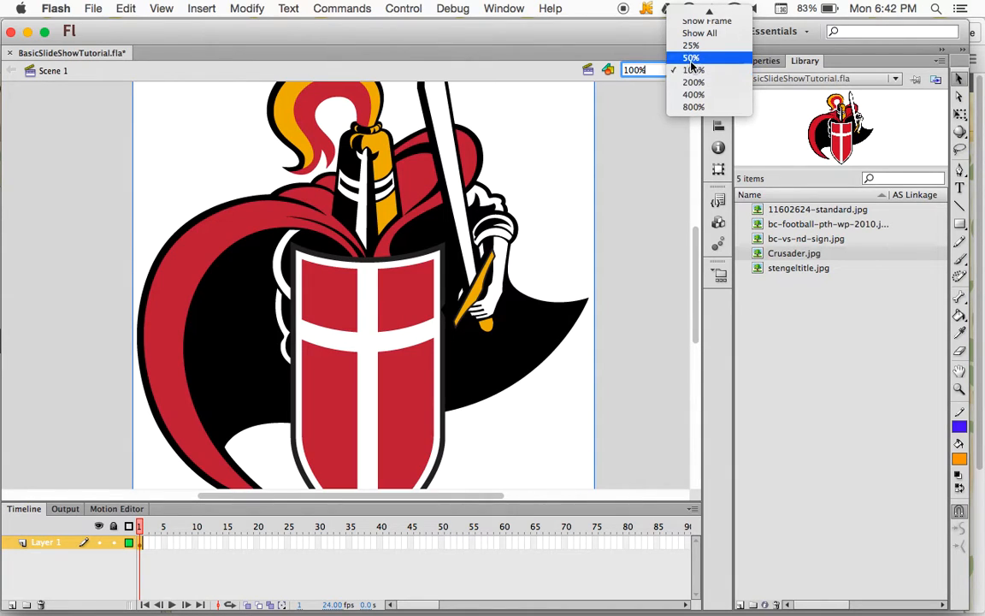
left_click(691, 58)
key("q")
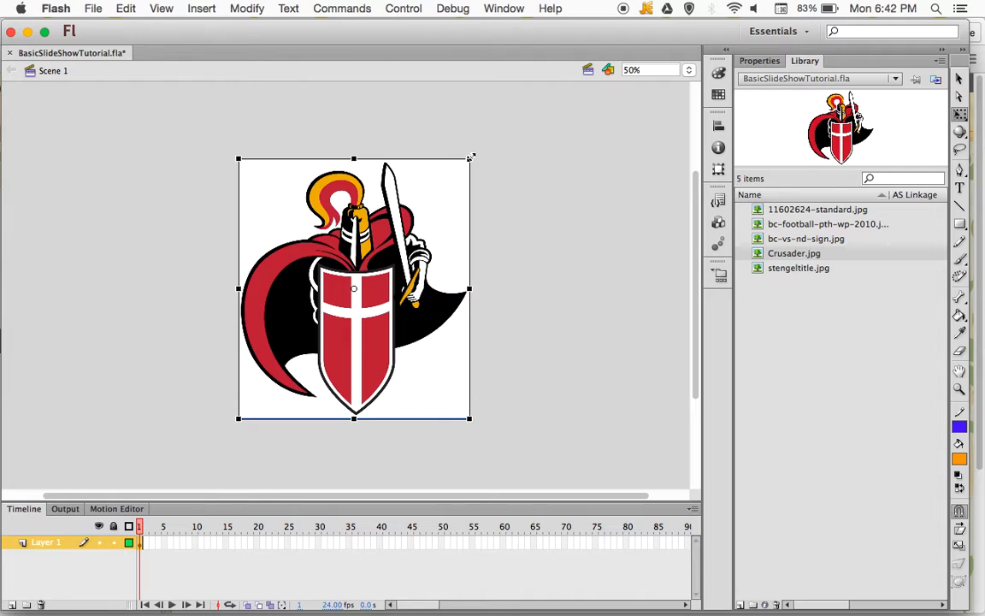
left_click_drag(470, 158, 424, 213)
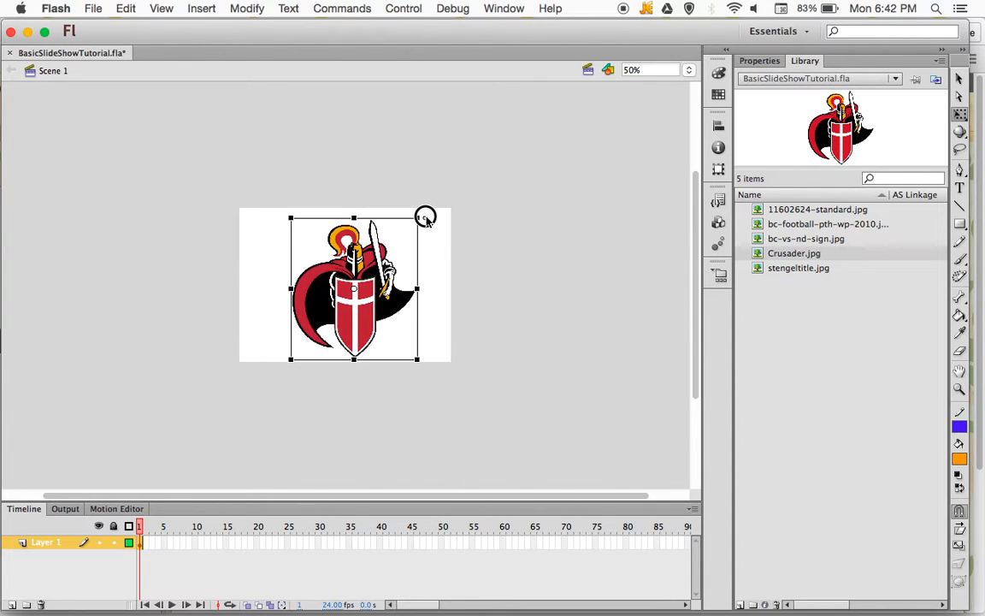
left_click(959, 80)
mouse_move(385, 284)
left_mouse_down()
mouse_move(374, 274)
mouse_move(374, 284)
left_mouse_up()
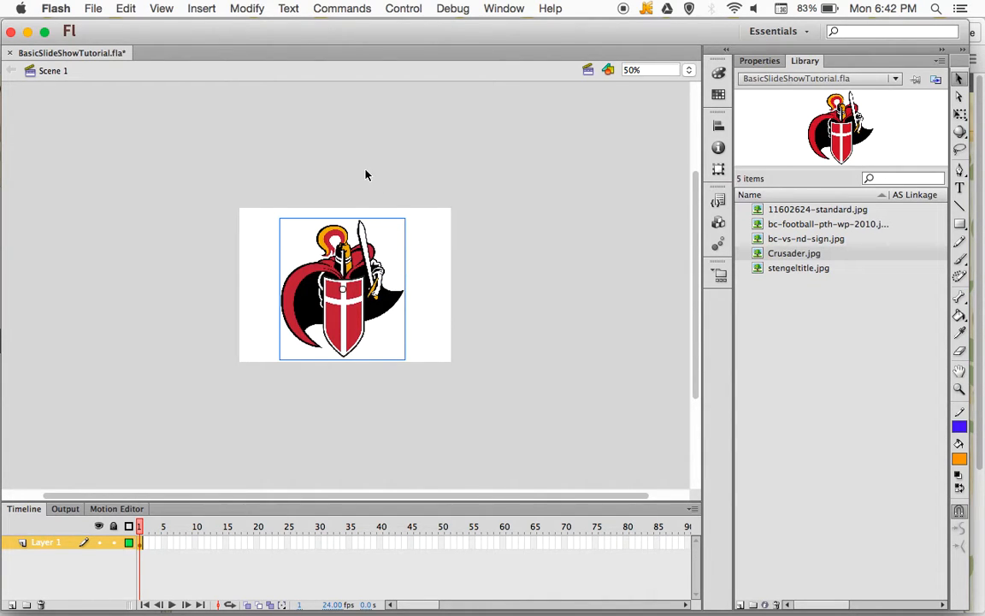
Convert the Crusader image to a movie clip symbol named logo
left_click(247, 9)
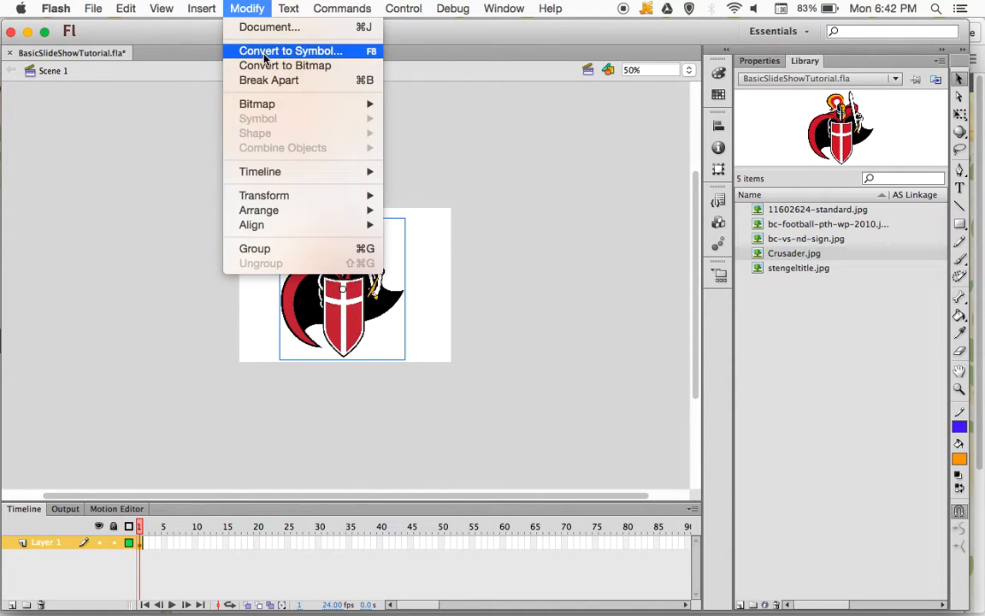
left_click(265, 53)
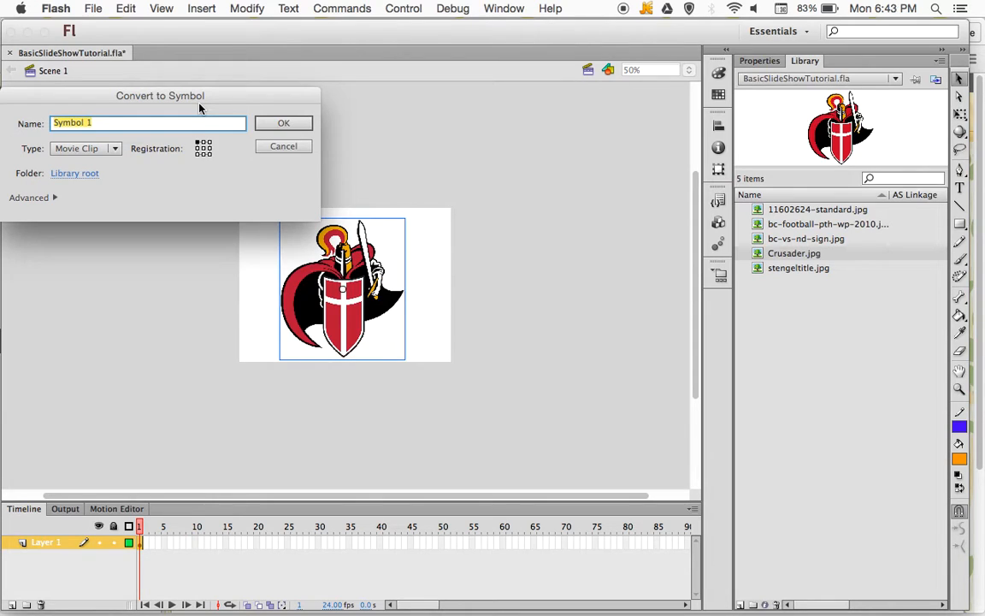
type("logo")
left_click(281, 124)
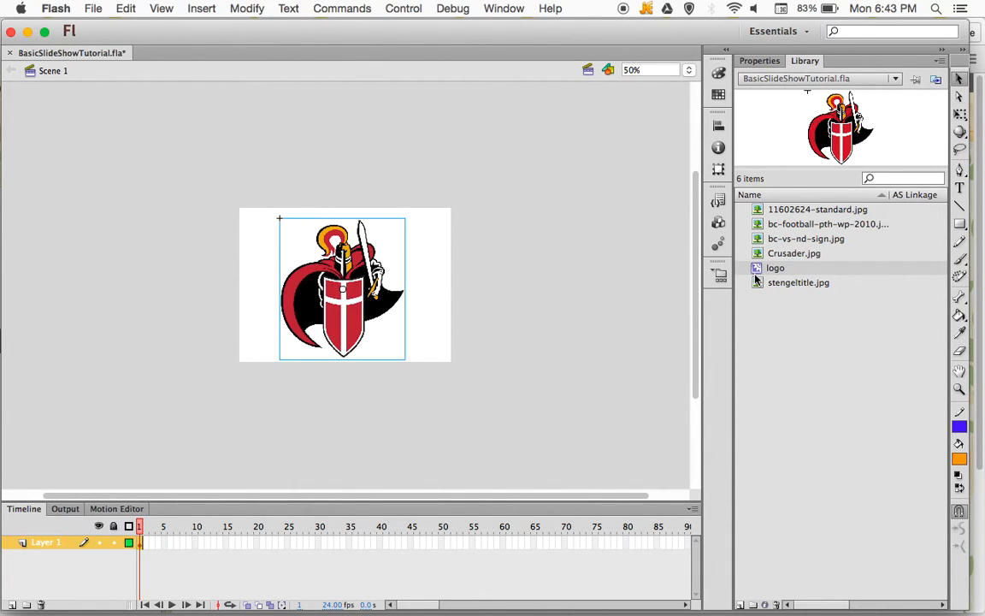
Compare the imported Crusader.jpg bitmap with the logo symbol in the library
left_click(770, 210)
left_click(786, 254)
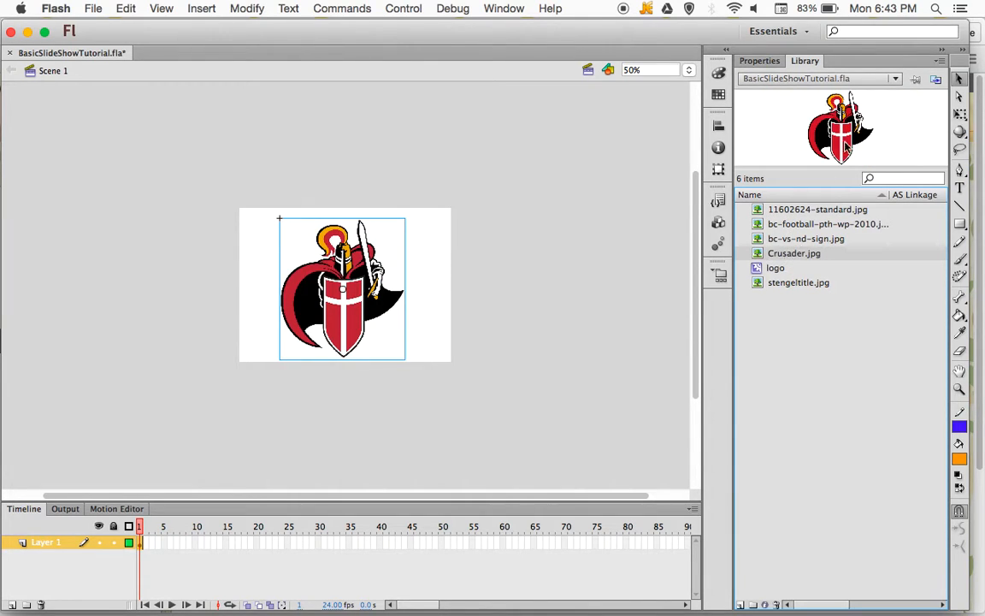
left_click(775, 270)
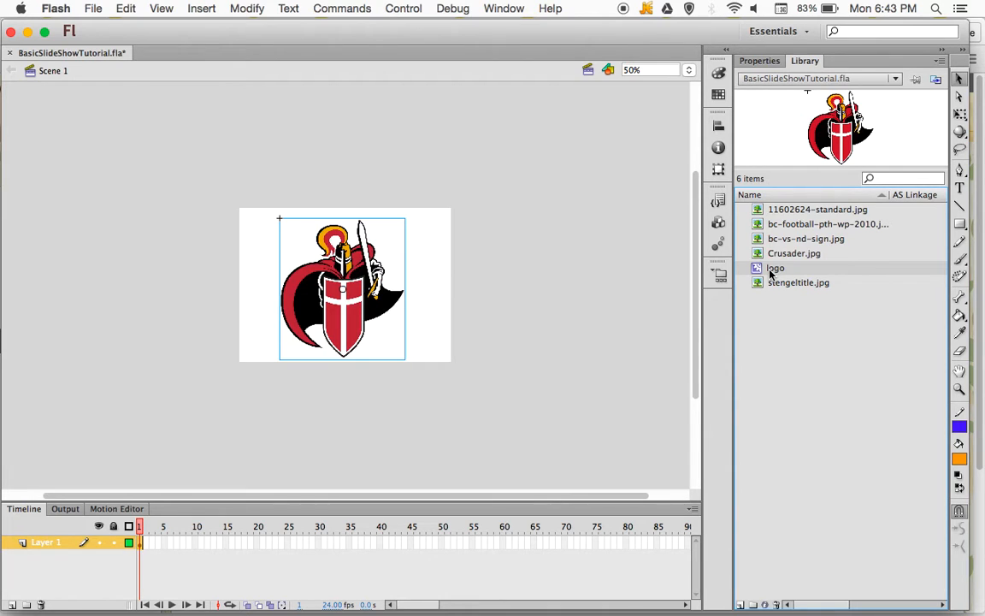
Show the logo instance's color effect settings and nudge the instance up the stage to about Y 18
left_click(660, 70)
left_click(688, 70)
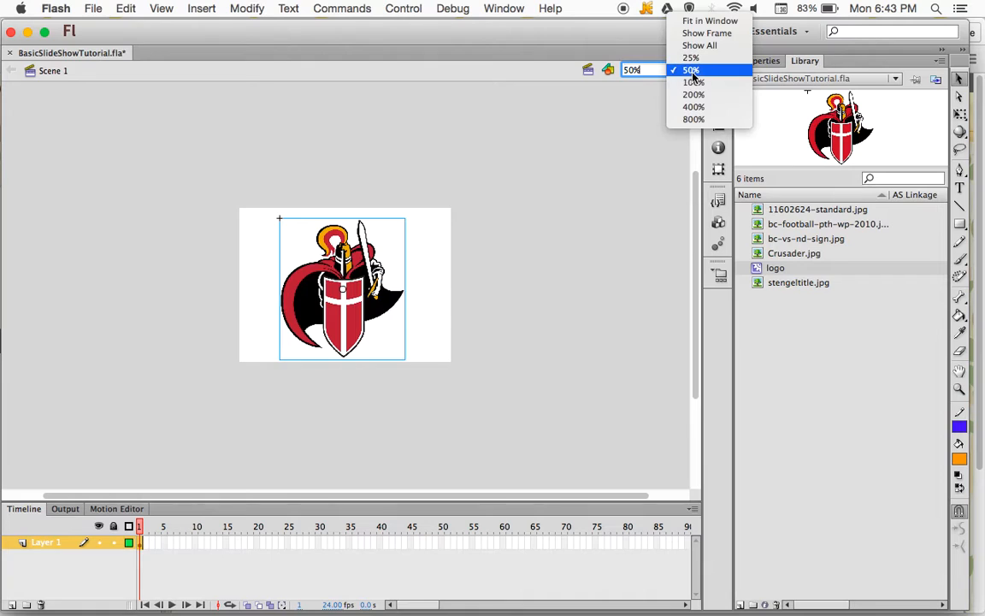
left_click(692, 82)
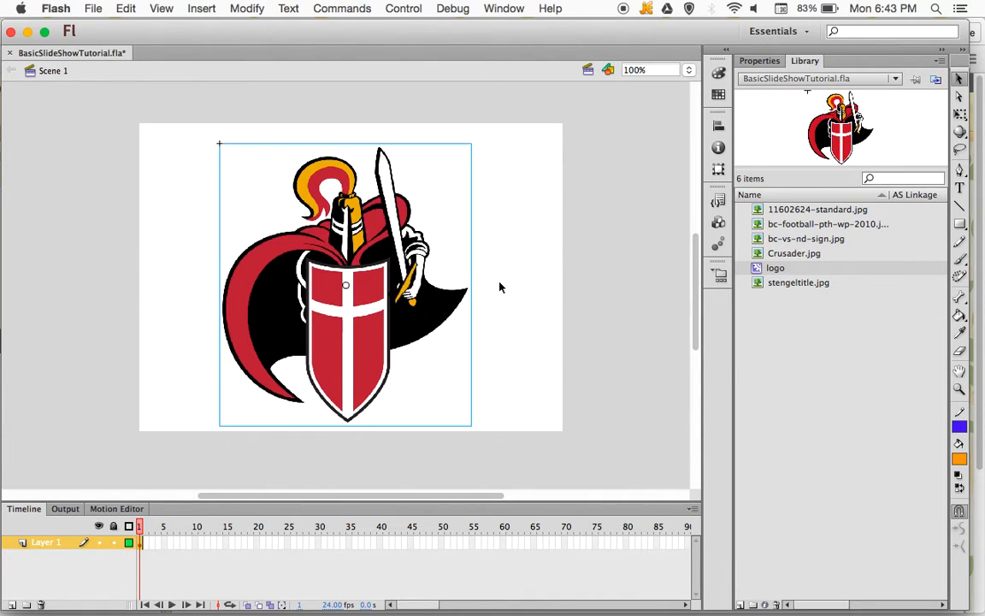
left_click(766, 62)
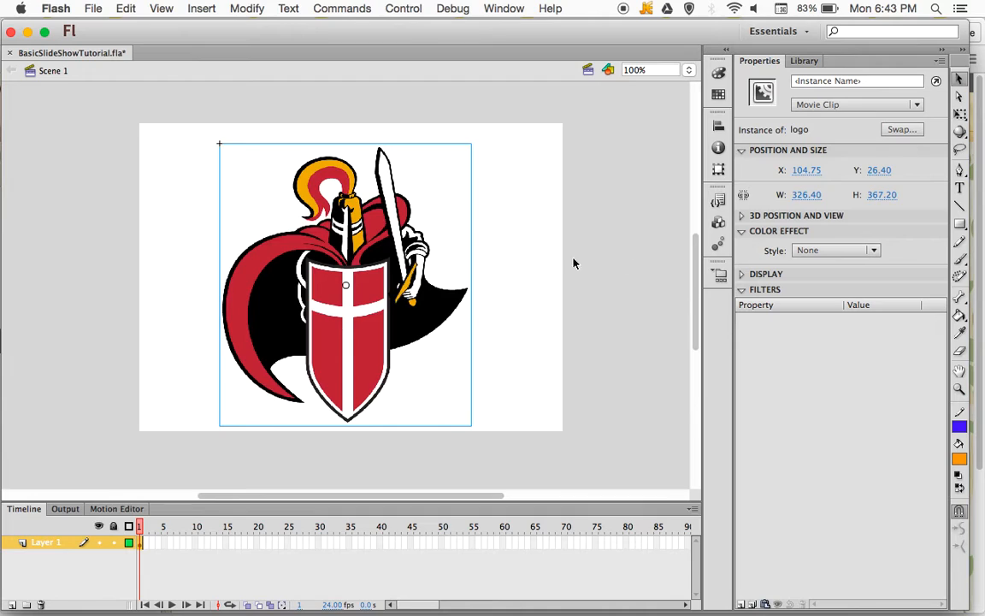
left_click(744, 233)
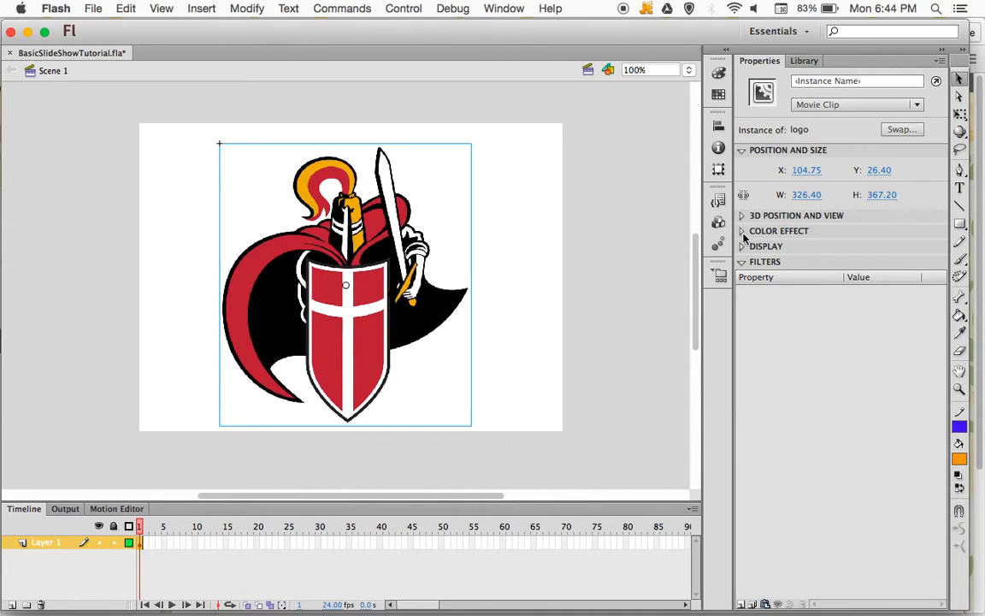
left_click(743, 233)
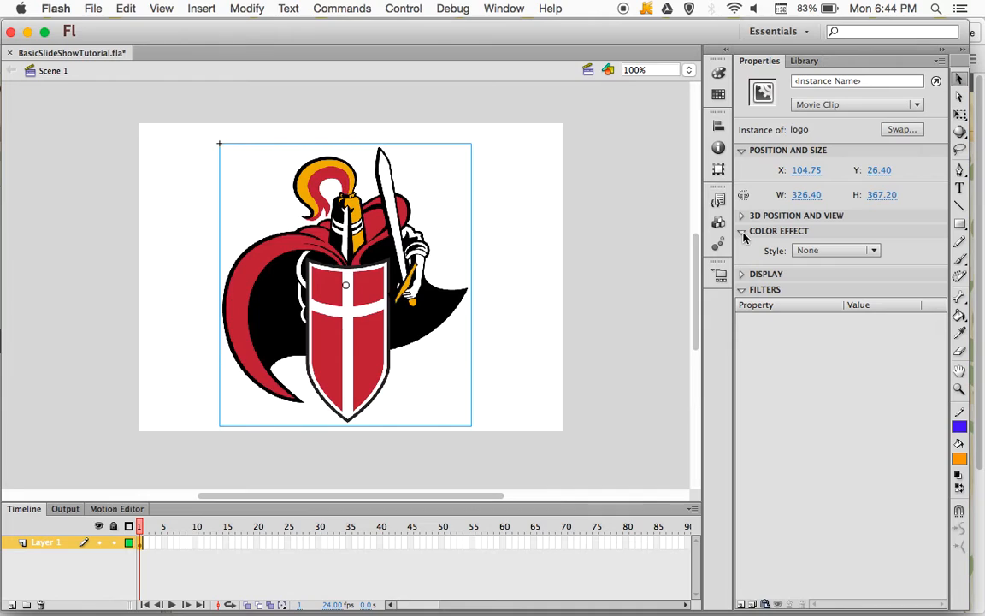
left_click_drag(376, 288, 375, 282)
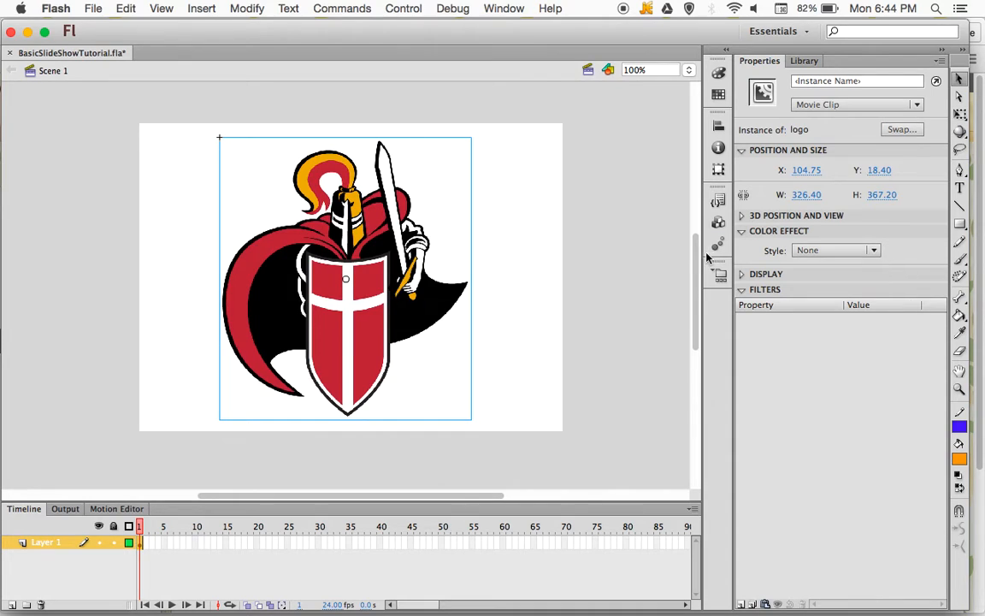
Apply the Alpha color effect style to the logo instance and set its alpha to 0%
left_click(841, 252)
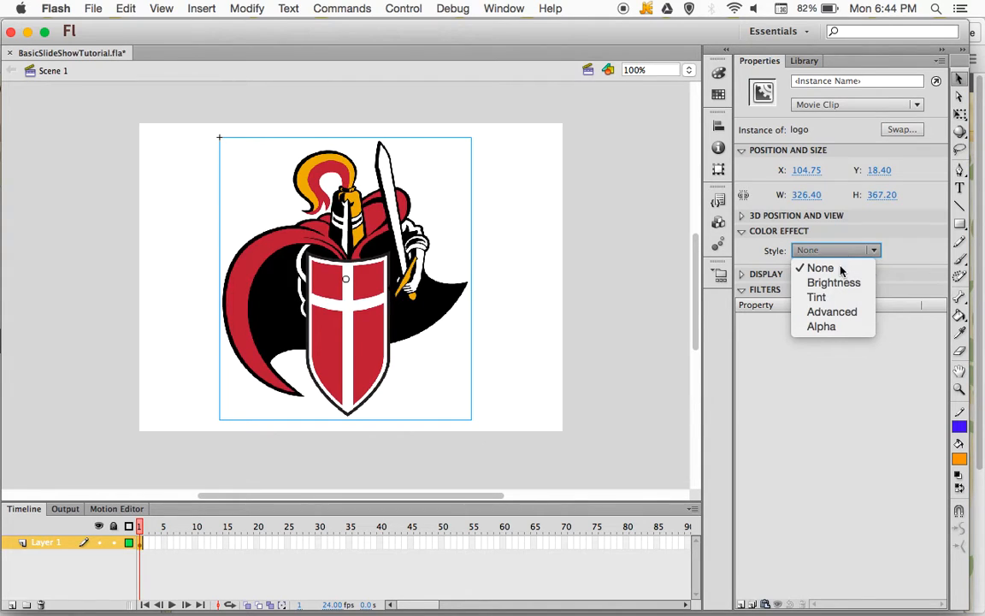
left_click(830, 328)
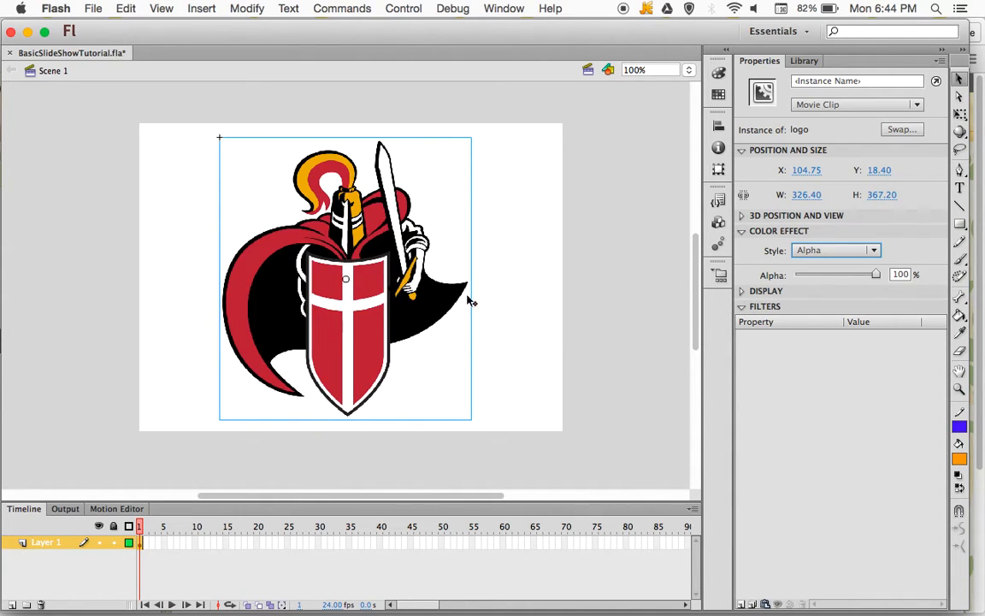
left_click_drag(877, 275, 775, 279)
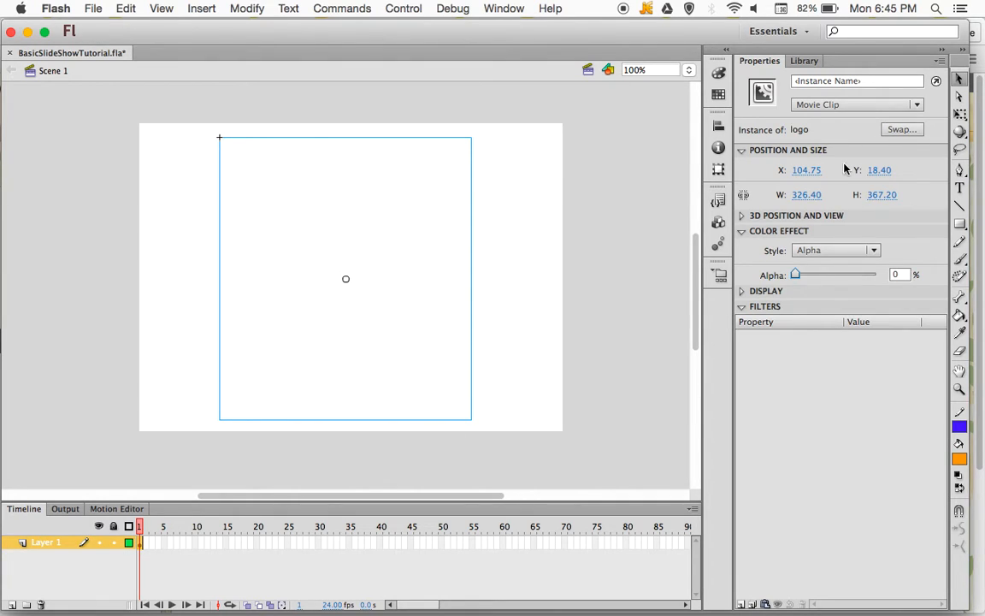
Deselect and reselect the logo instance on the stage, and set its alpha to 100%
left_click(644, 192)
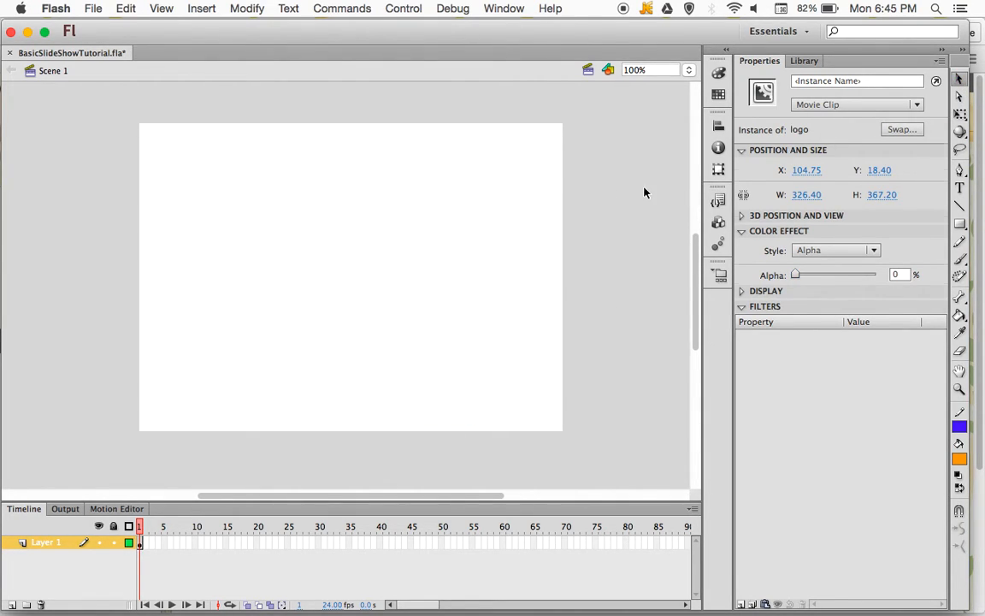
left_click(301, 325)
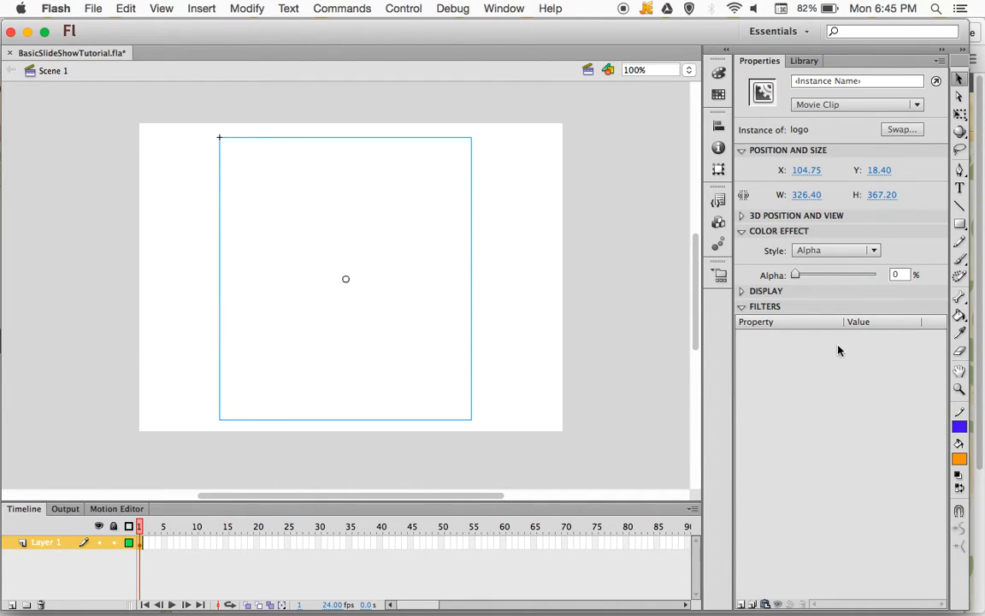
left_click_drag(796, 275, 881, 279)
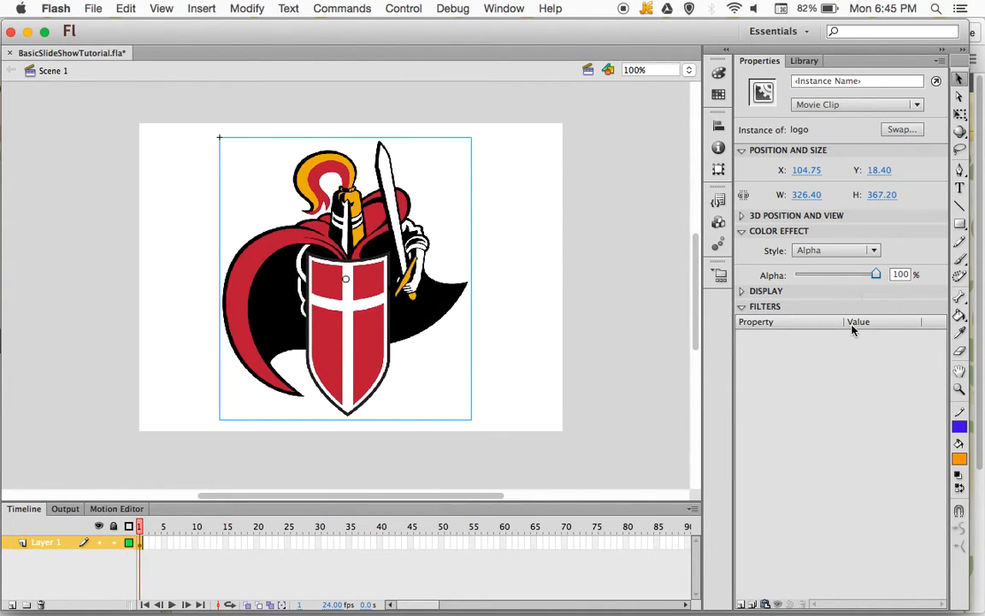
Place bc-vs-nd-sign.jpg on the stage over the logo and convert it to a movie clip symbol named teambanner
left_click(804, 60)
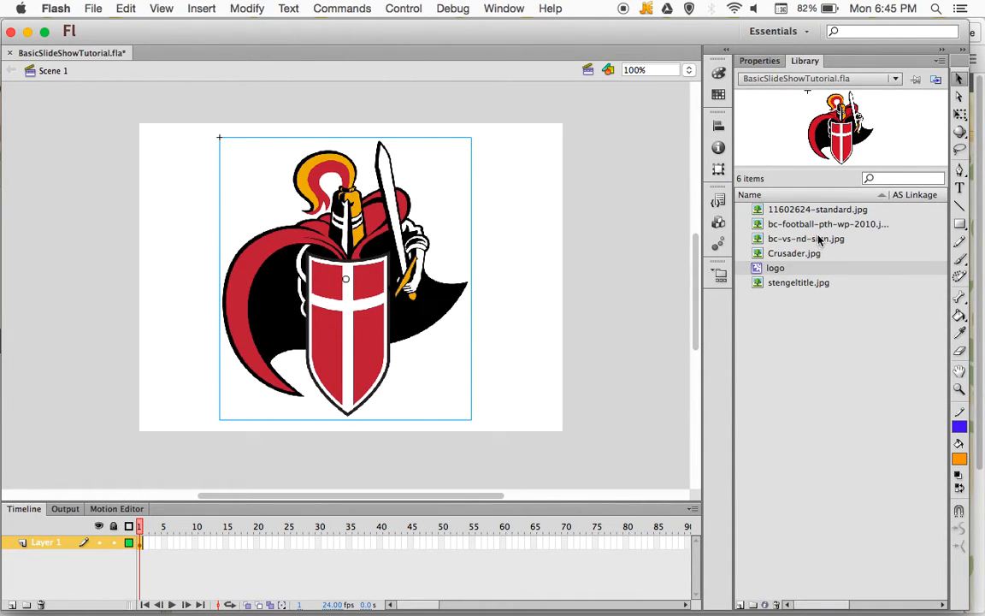
left_click_drag(819, 244, 421, 283)
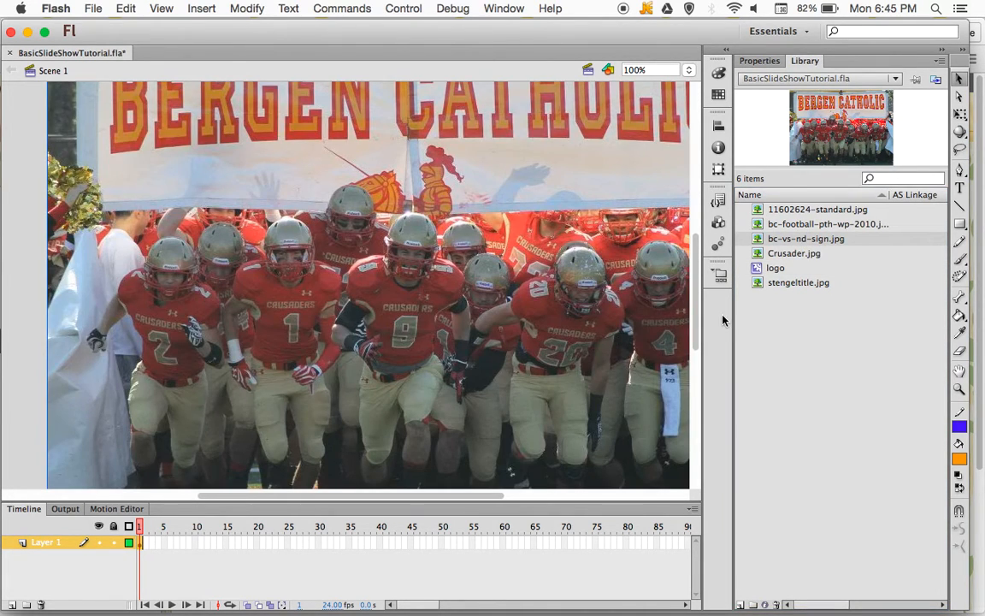
left_click(247, 9)
left_click(244, 47)
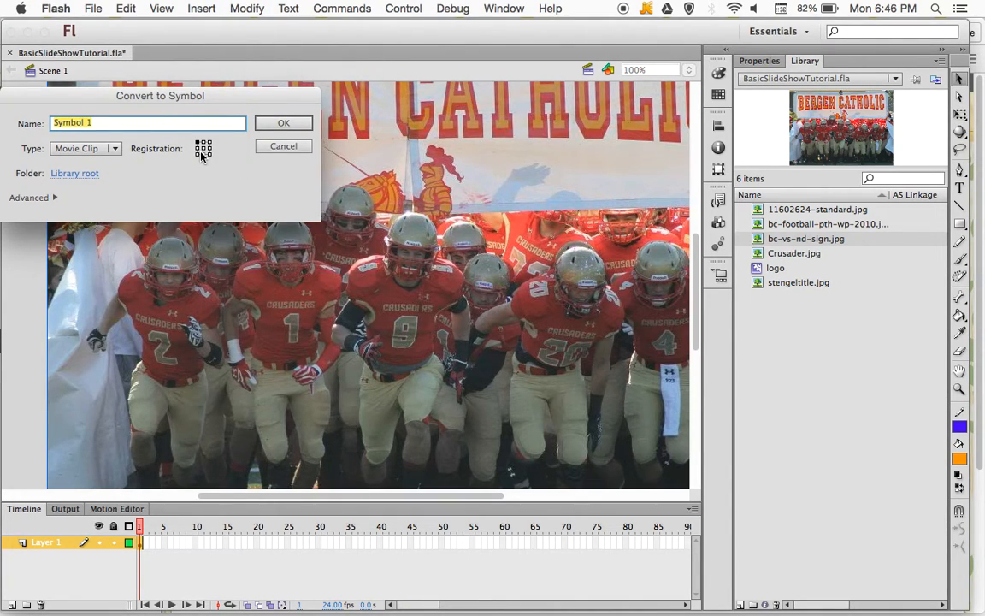
type("te")
key("BackSpace")
key("BackSpace")
type("teambanner")
left_click(281, 123)
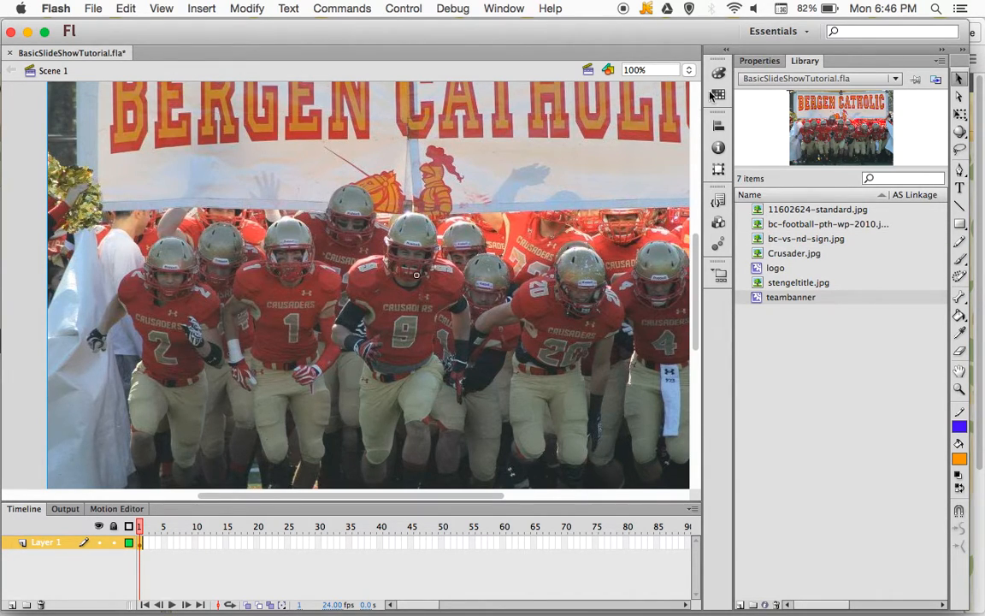
Apply the Alpha color effect style to the teambanner instance, testing it at 0% before setting it to 100%
left_click(760, 61)
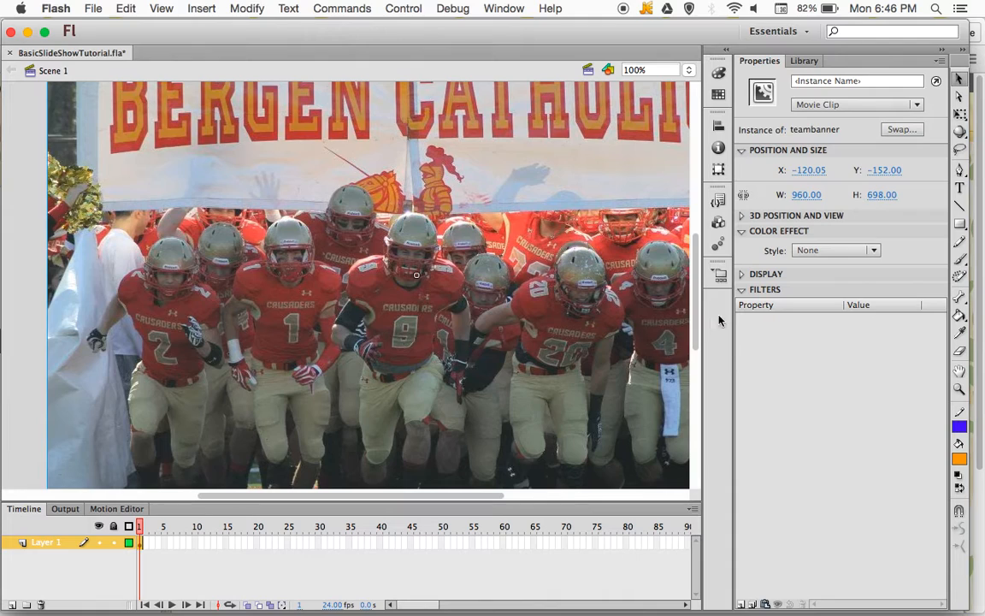
left_click(823, 251)
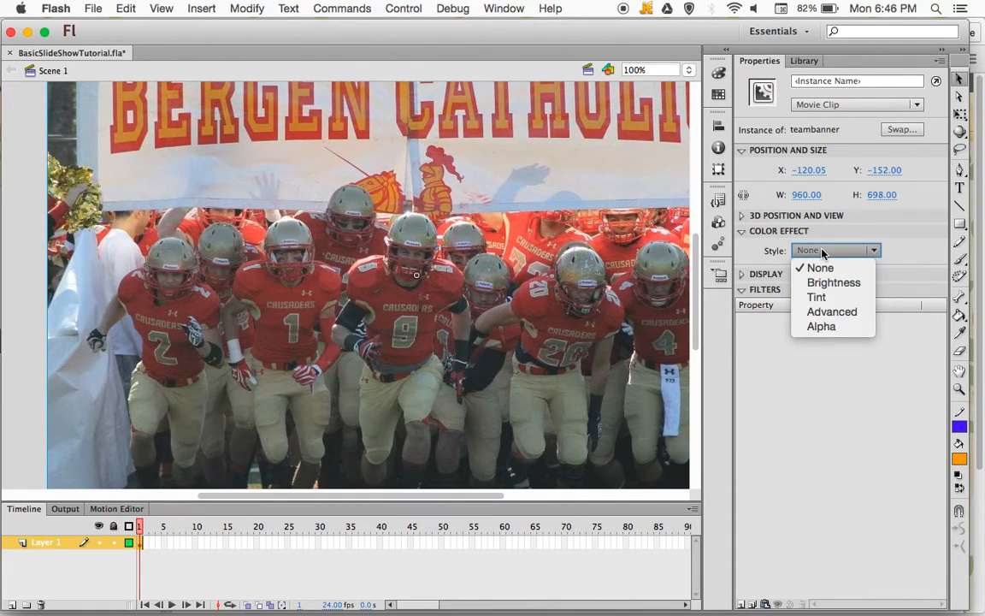
left_click(823, 330)
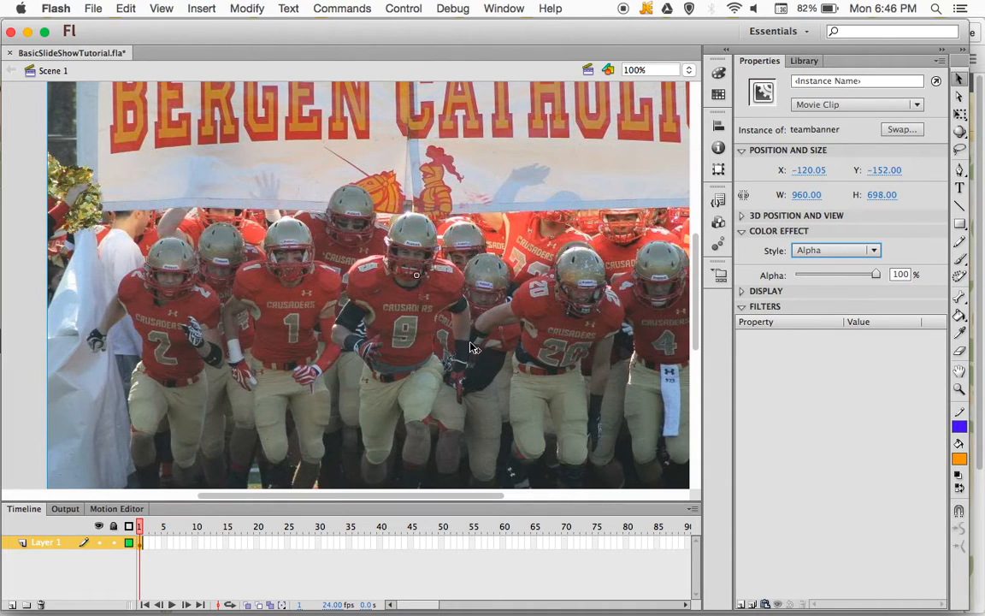
left_click_drag(876, 280, 788, 286)
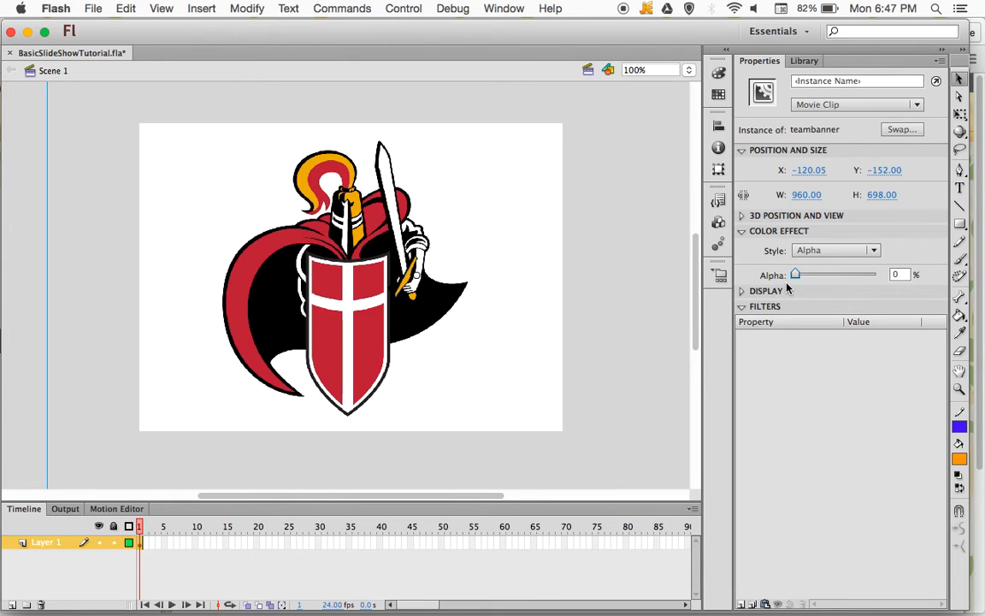
left_click_drag(796, 275, 862, 282)
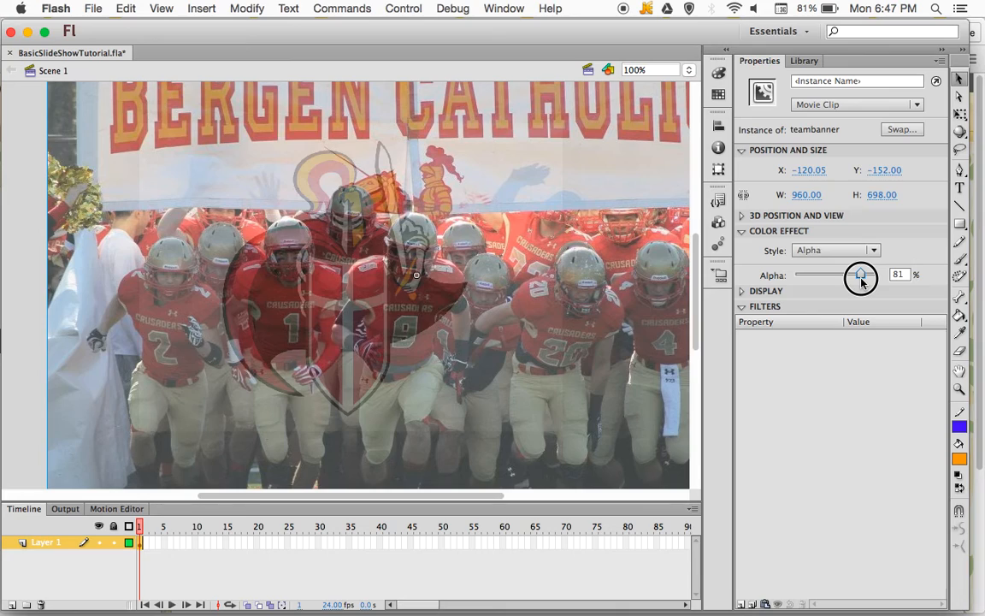
mouse_move(862, 283)
left_mouse_down()
mouse_move(882, 281)
mouse_move(808, 276)
mouse_move(878, 275)
left_mouse_up()
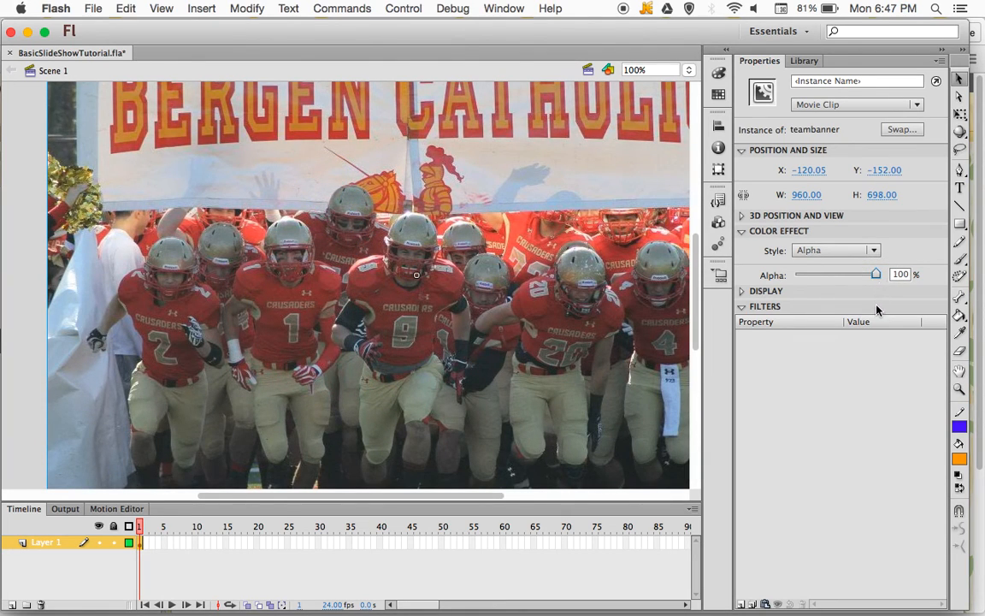